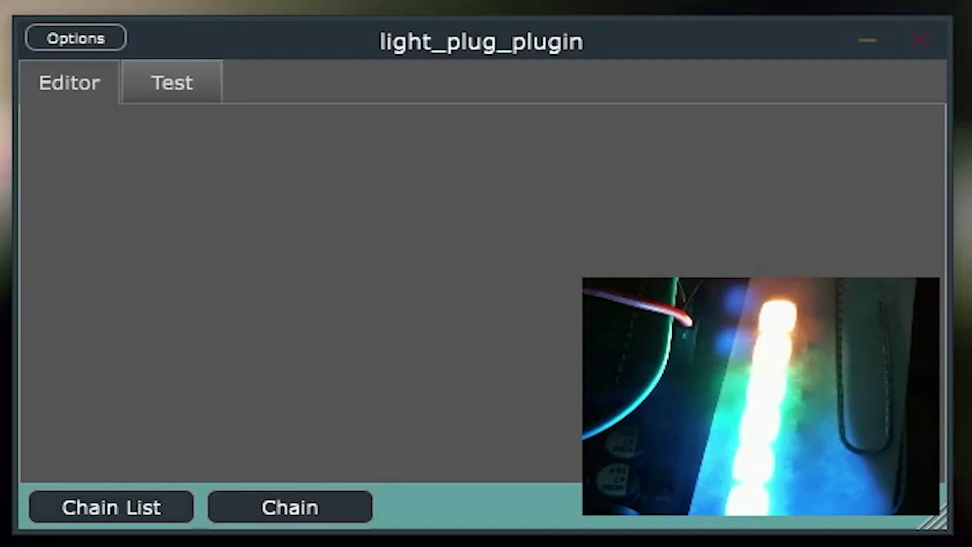
- On the Test page, set the second value slider to about 110 and choose the Rainbow effect
{"action": "left_click", "coordinate": [196, 87]}
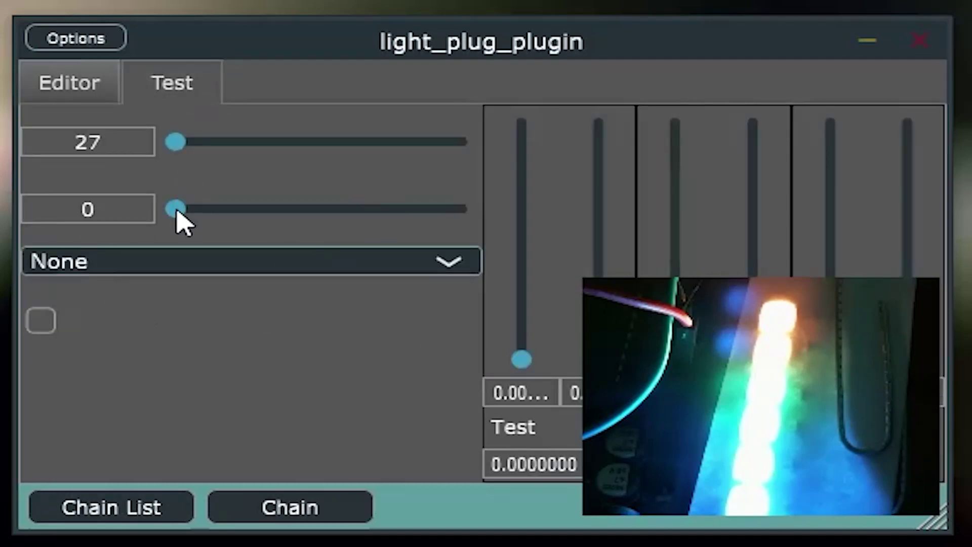
{"action": "left_click_drag", "start_coordinate": [176, 209], "coordinate": [308, 232]}
{"action": "left_click", "coordinate": [333, 262]}
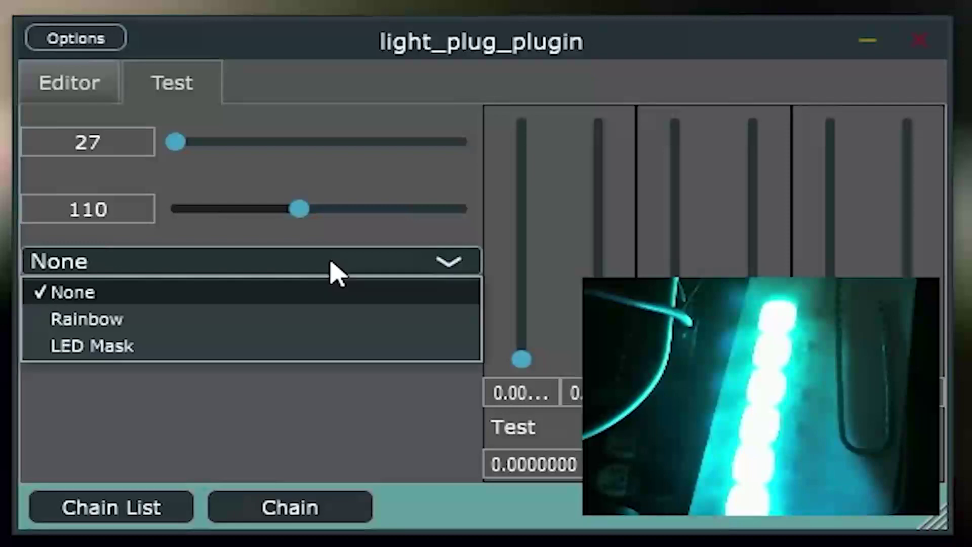
{"action": "left_click", "coordinate": [276, 319]}
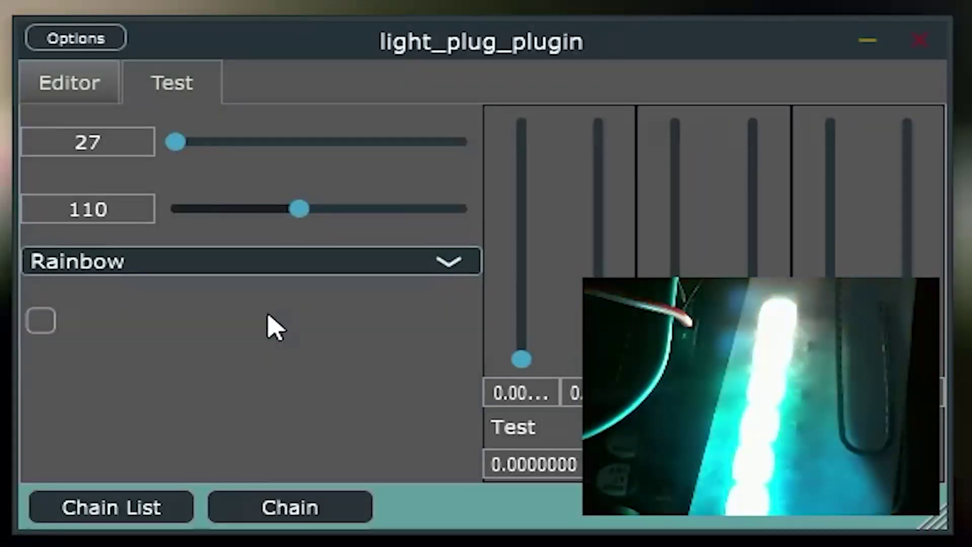
- Reset the test effect to None and the second value slider to 0
{"action": "left_click", "coordinate": [258, 259]}
{"action": "left_click", "coordinate": [244, 288]}
{"action": "left_click_drag", "start_coordinate": [297, 215], "coordinate": [112, 201]}
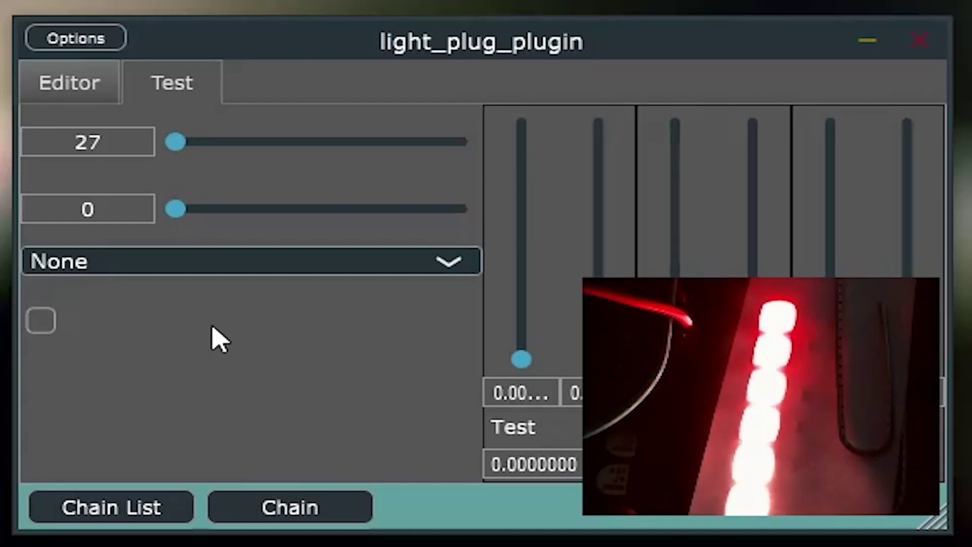
- Return to the Editor page, add a new process chain and open its name for editing
{"action": "left_click", "coordinate": [63, 99]}
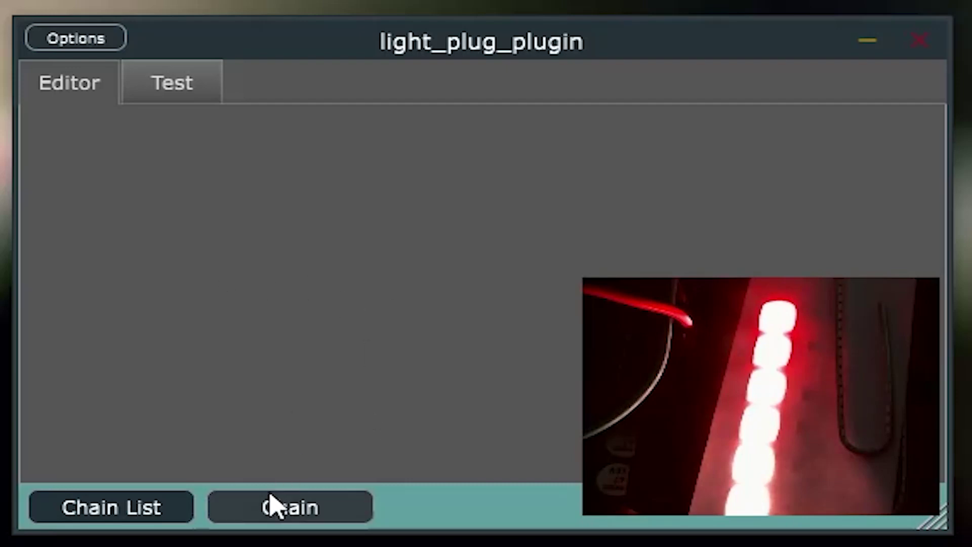
{"action": "left_click", "coordinate": [265, 512]}
{"action": "left_click", "coordinate": [304, 522]}
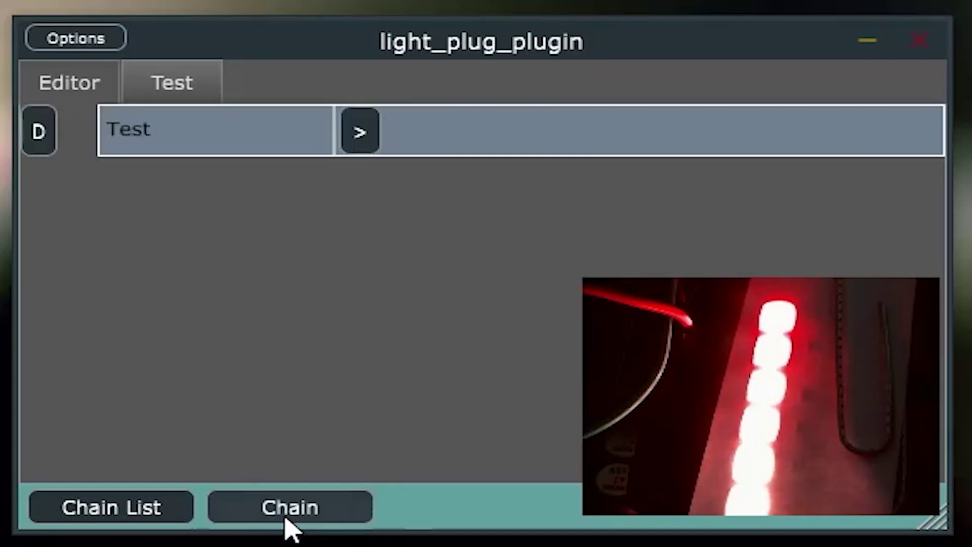
{"action": "double_click", "coordinate": [213, 147]}
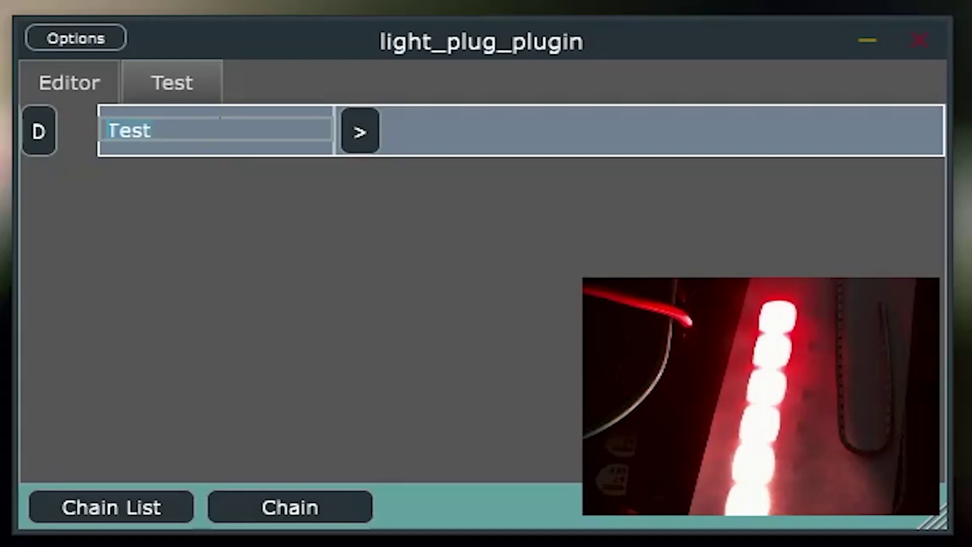
{"action": "type", "text": "Bottom Layer"}
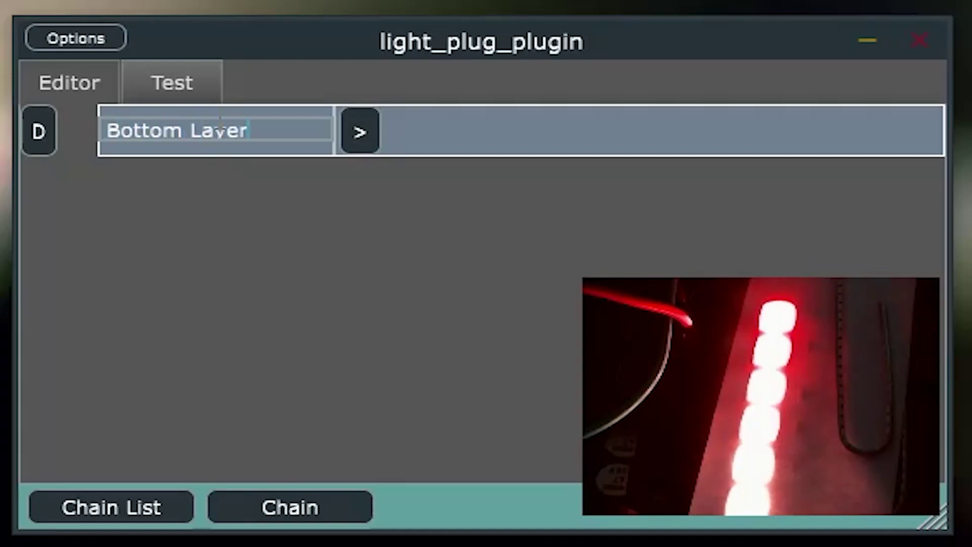
{"action": "key", "text": "BackSpace"}
{"action": "key", "text": "BackSpace"}
{"action": "key", "text": "BackSpace"}
{"action": "key", "text": "BackSpace"}
{"action": "key", "text": "BackSpace"}
{"action": "key", "text": "BackSpace"}
{"action": "key", "text": "BackSpace"}
{"action": "key", "text": "BackSpace"}
{"action": "key", "text": "BackSpace"}
{"action": "key", "text": "BackSpace"}
{"action": "key", "text": "BackSpace"}
{"action": "key", "text": "BackSpace"}
- Name the new chain Top Leds
{"action": "type", "text": "T"}
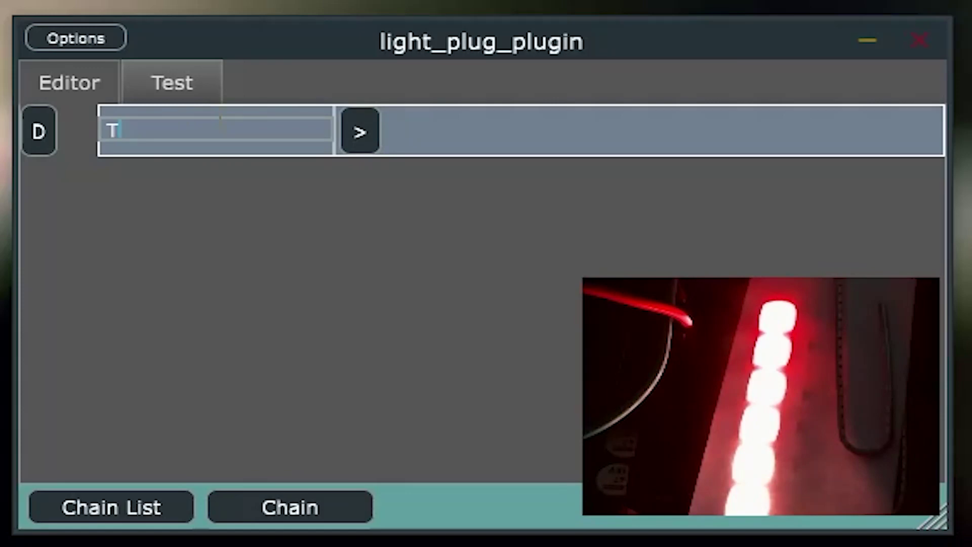
{"action": "type", "text": "op Leds"}
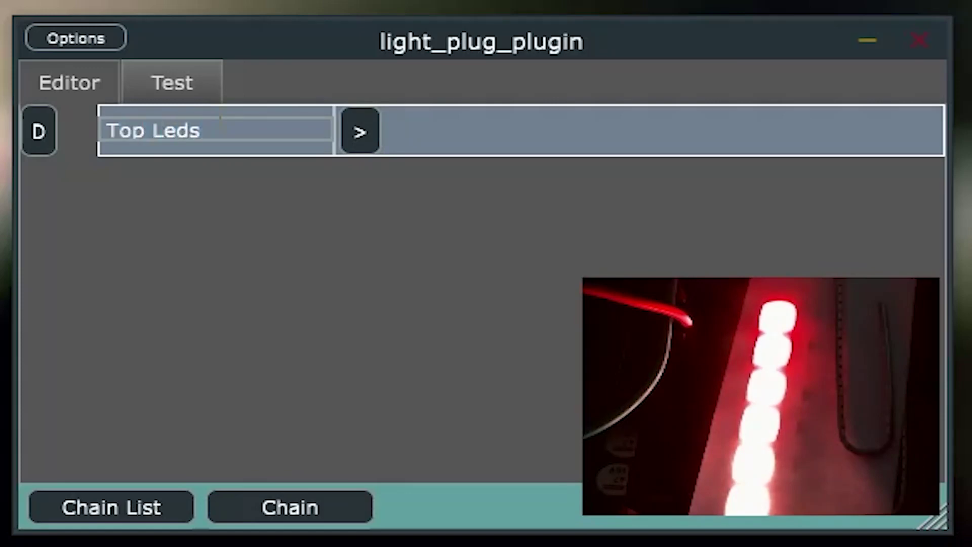
{"action": "key", "text": "Return"}
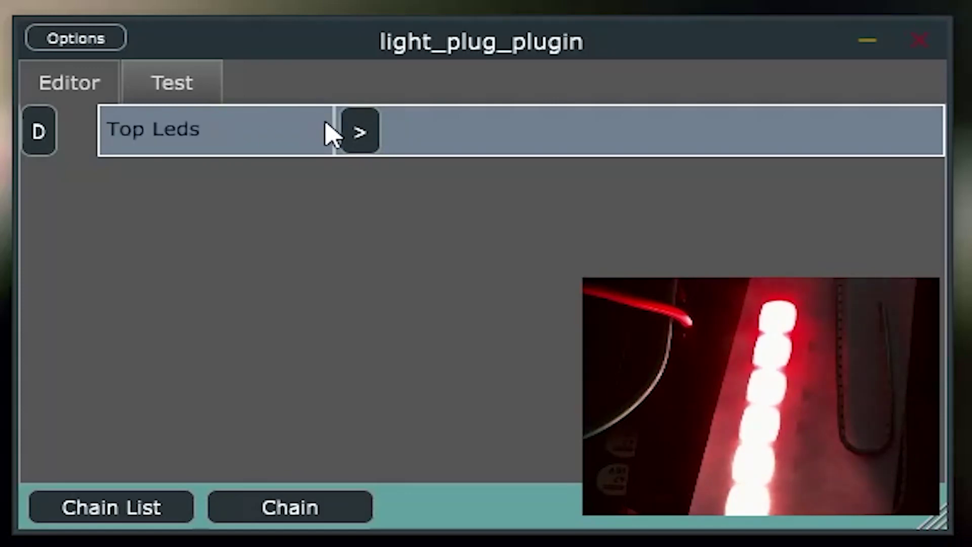
- Build the Top Leds chain from a FrequencyBand process followed by a ZoneColor process
{"action": "left_click", "coordinate": [356, 133]}
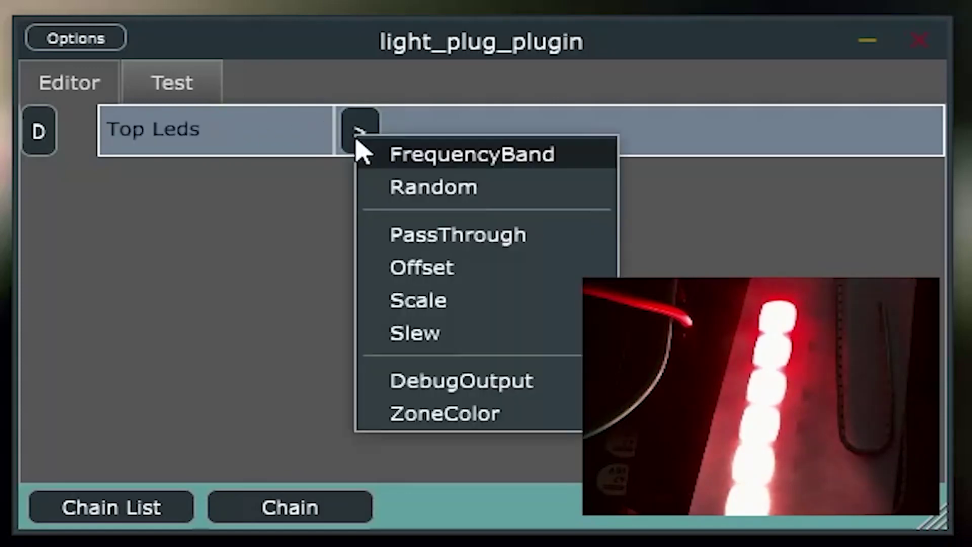
{"action": "left_click", "coordinate": [429, 166]}
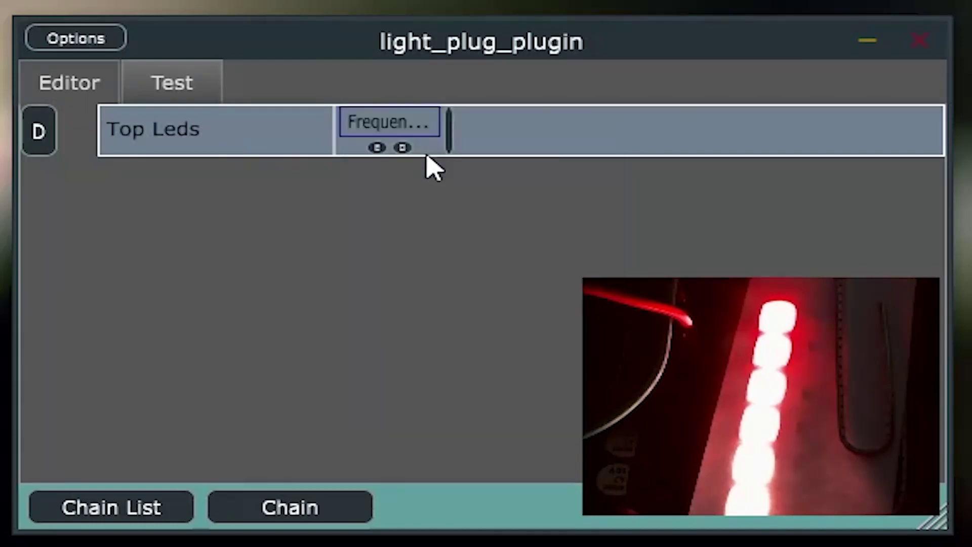
{"action": "left_click", "coordinate": [377, 148]}
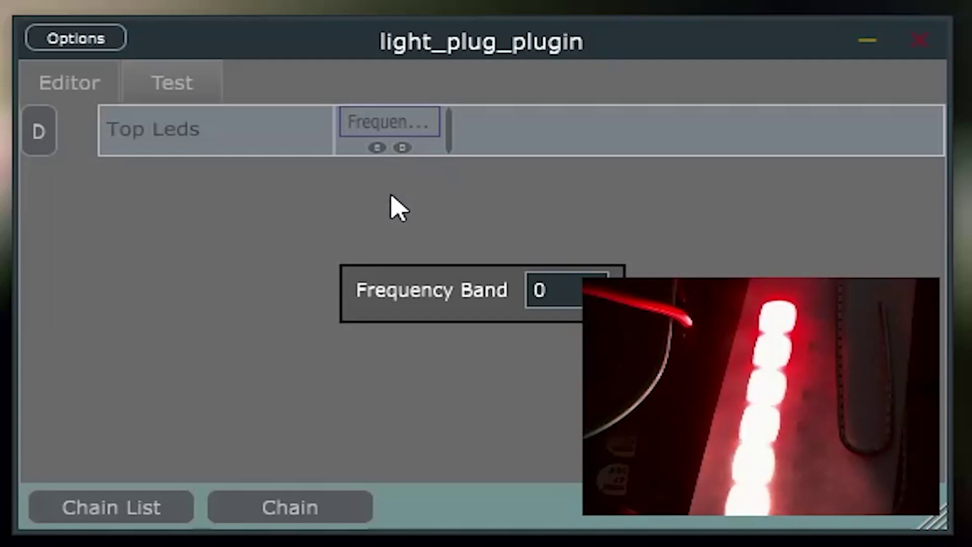
{"action": "left_click", "coordinate": [704, 273]}
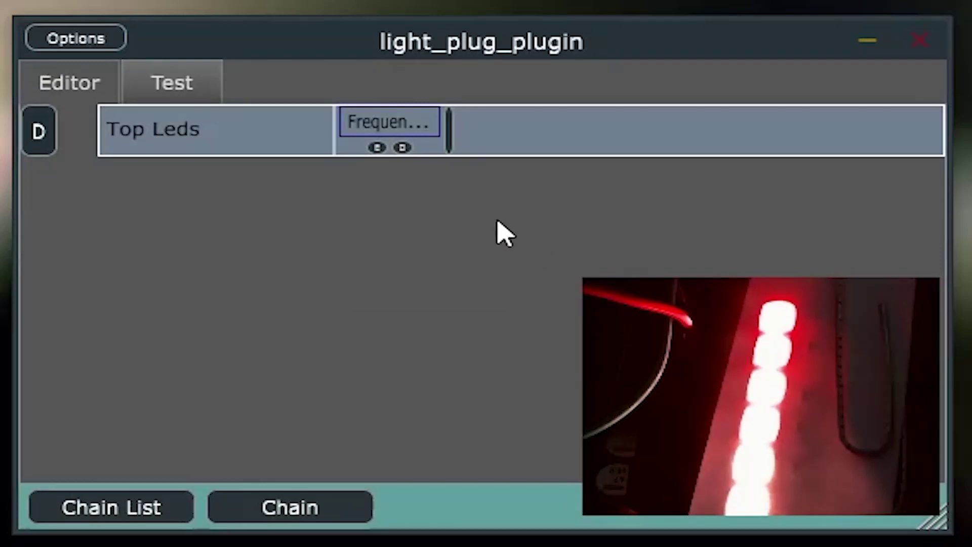
{"action": "left_click", "coordinate": [448, 137]}
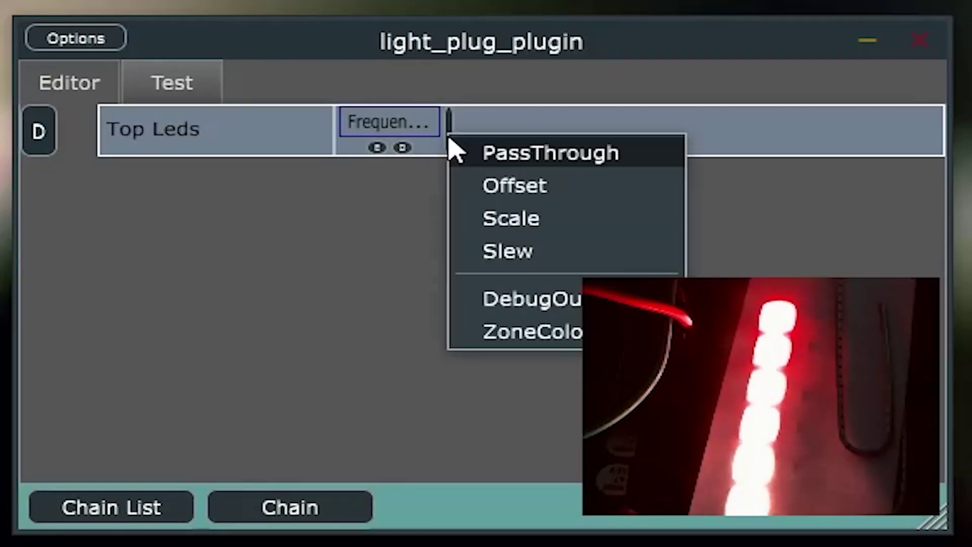
{"action": "left_click", "coordinate": [559, 334]}
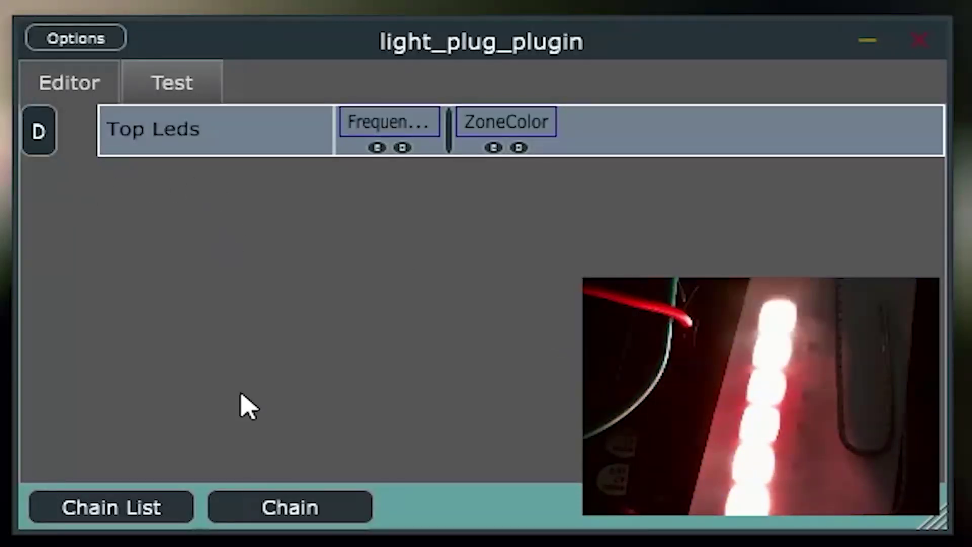
- Check the frequency band setting of the FrequencyBand process in the Top Leds chain
{"action": "left_click", "coordinate": [293, 517]}
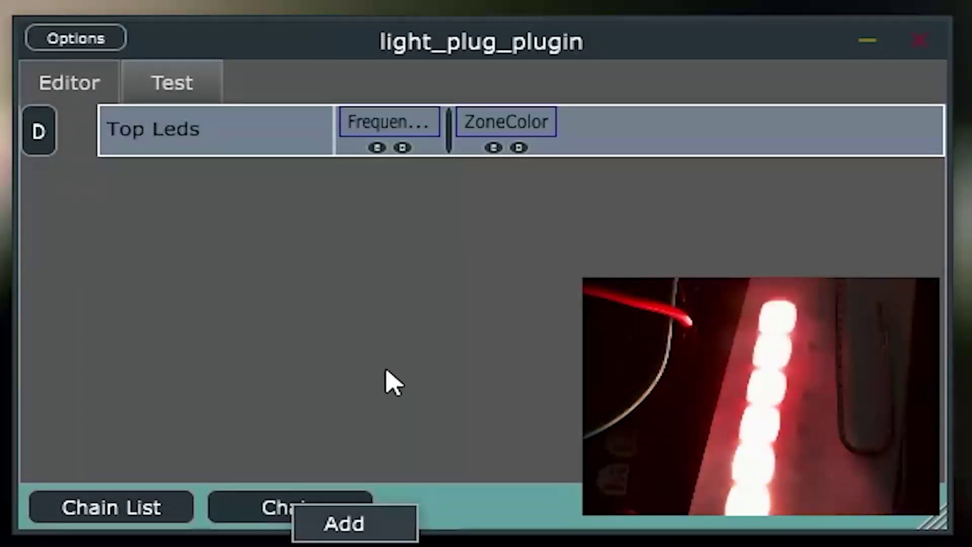
{"action": "left_click", "coordinate": [379, 149]}
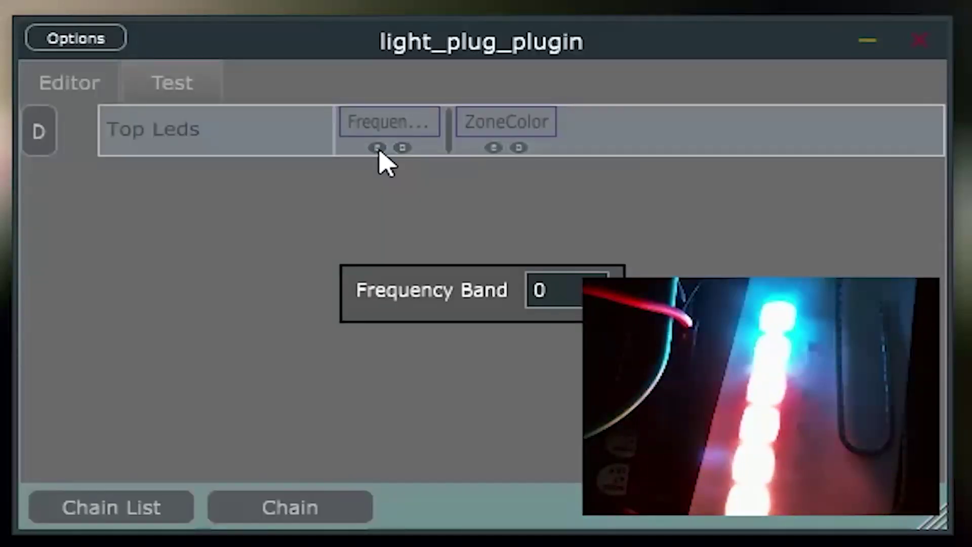
{"action": "left_click", "coordinate": [511, 143]}
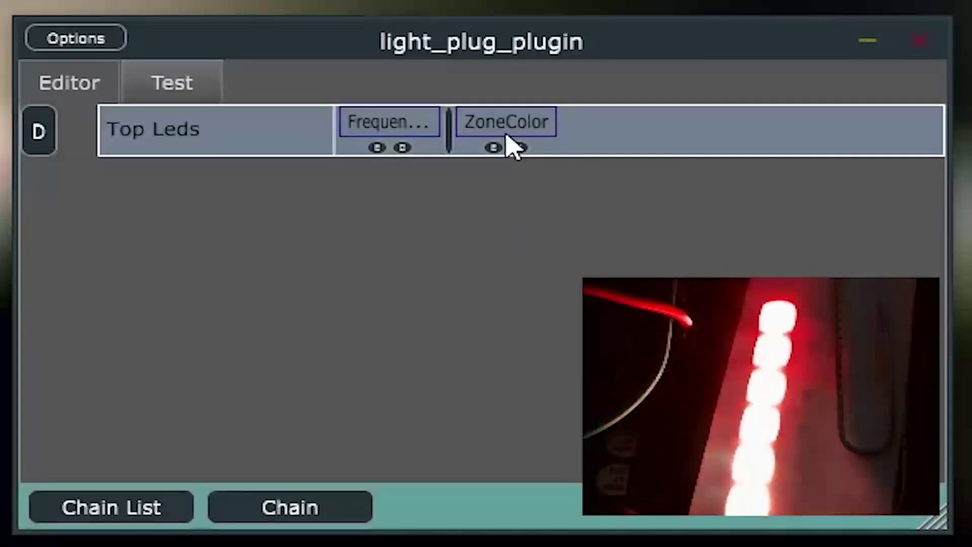
- Set the zone index of the ZoneColor process in the Top Leds chain to 1
{"action": "left_click", "coordinate": [494, 148]}
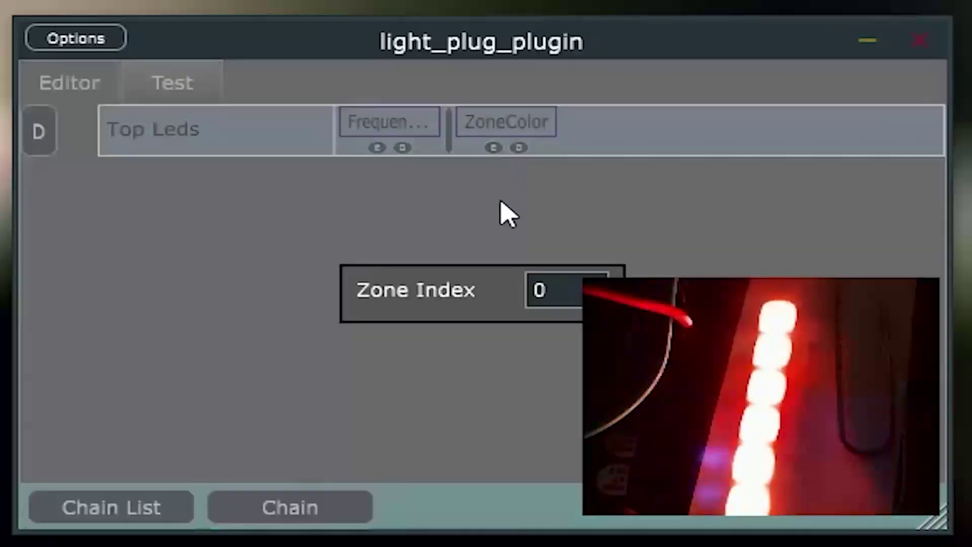
{"action": "double_click", "coordinate": [565, 287]}
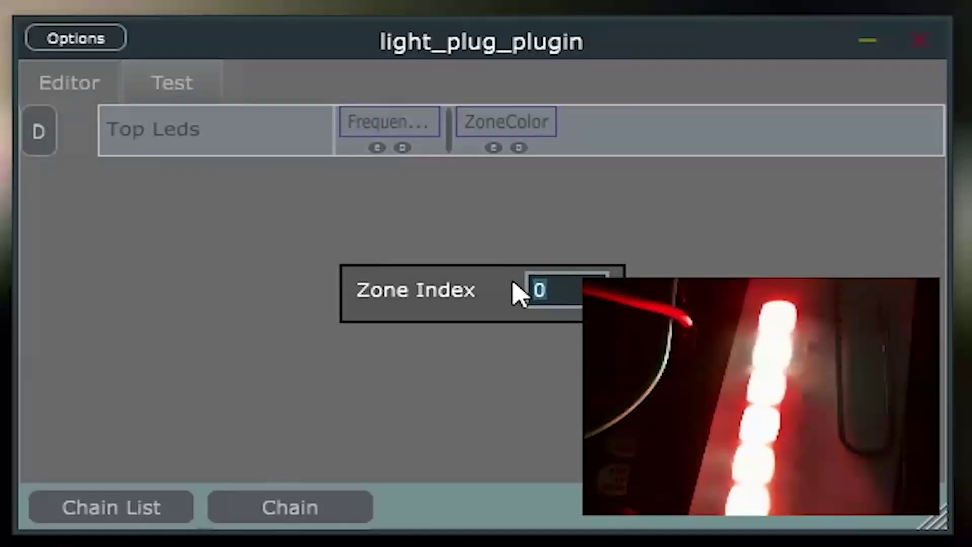
{"action": "type", "text": "1"}
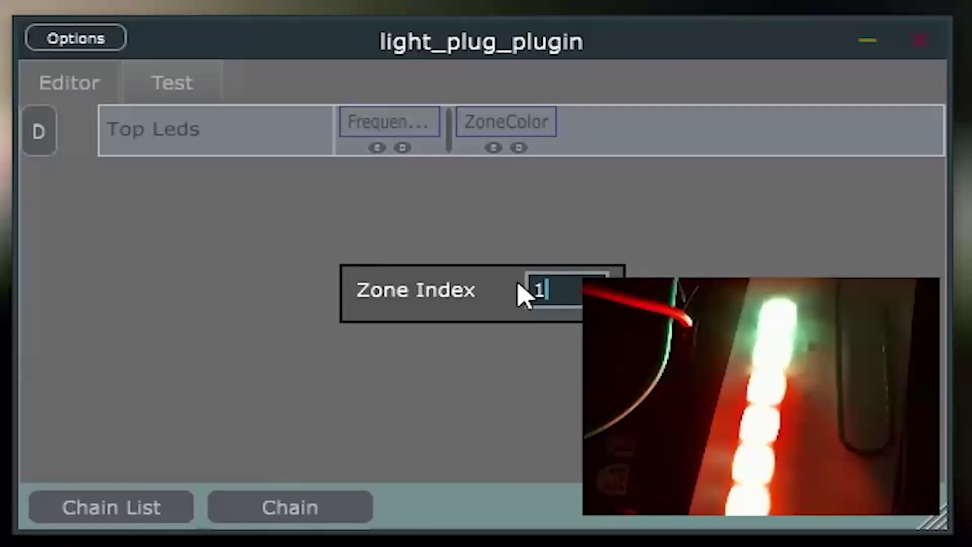
{"action": "key", "text": "Return"}
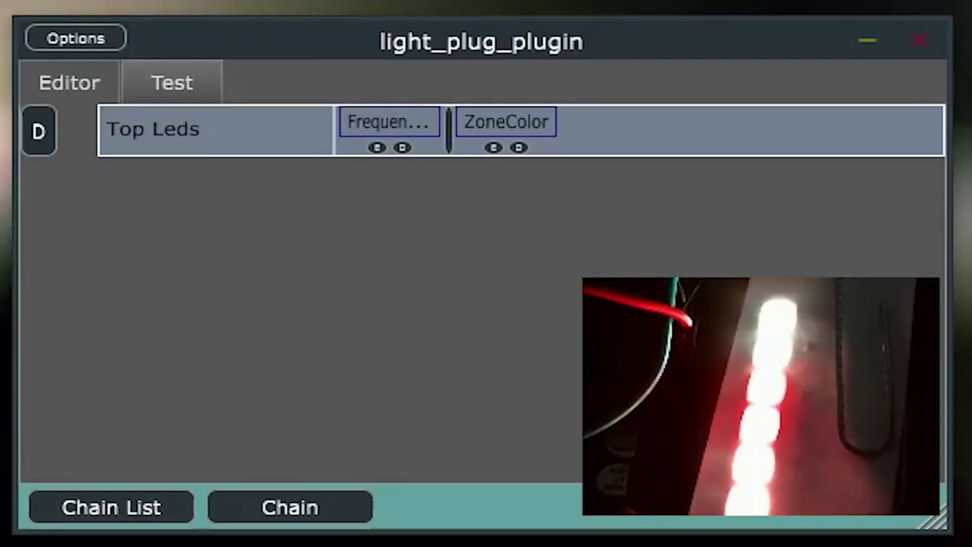
- Set the zone index of the ZoneColor process in the Top Leds chain to 2
{"action": "left_click", "coordinate": [493, 148]}
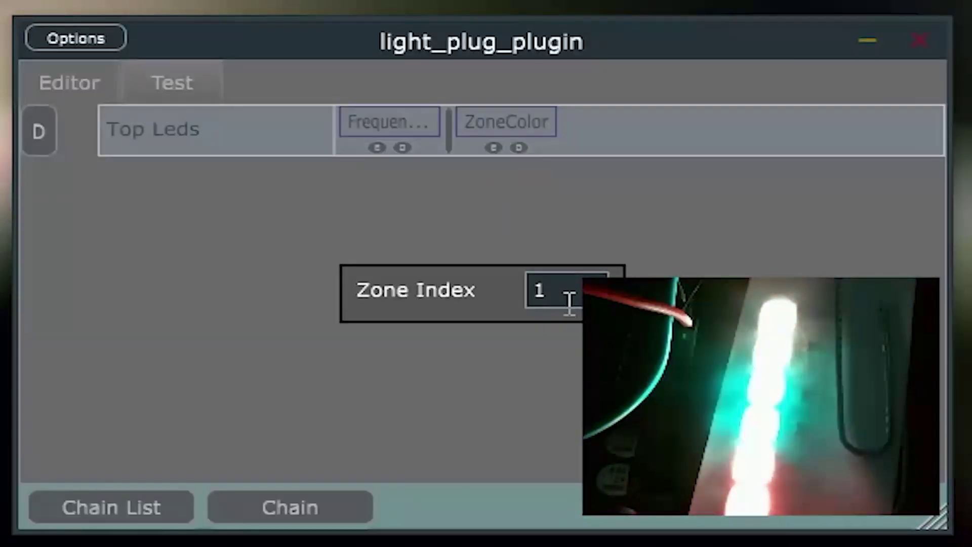
{"action": "double_click", "coordinate": [538, 289]}
{"action": "type", "text": "2"}
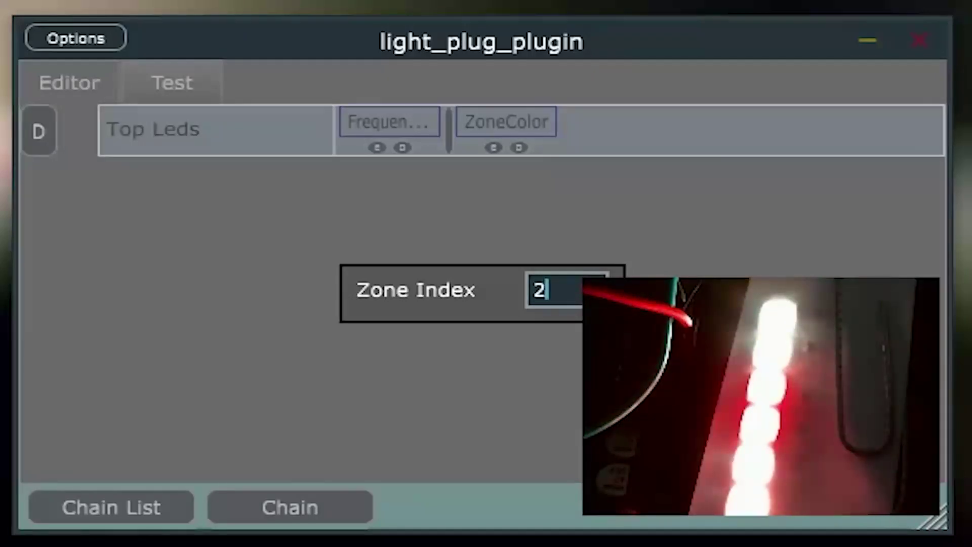
{"action": "key", "text": "Return"}
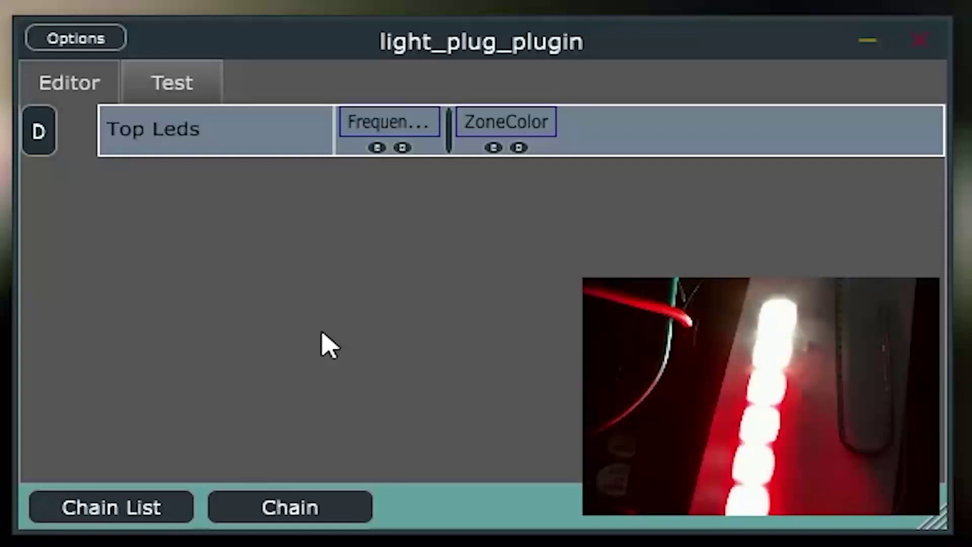
- Load the saved chain list from the threeFBands process chains file
{"action": "left_click", "coordinate": [131, 501]}
{"action": "left_click", "coordinate": [190, 508]}
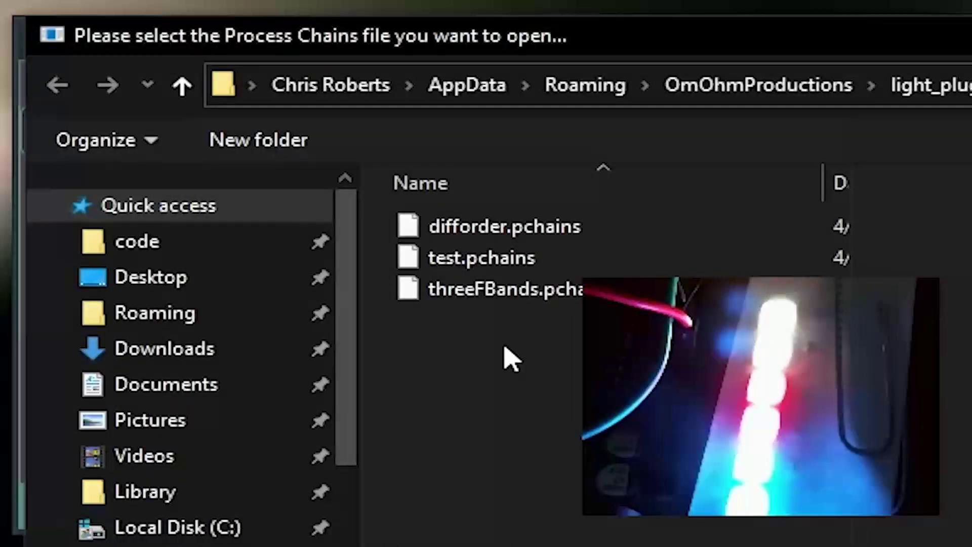
{"action": "left_click", "coordinate": [489, 301]}
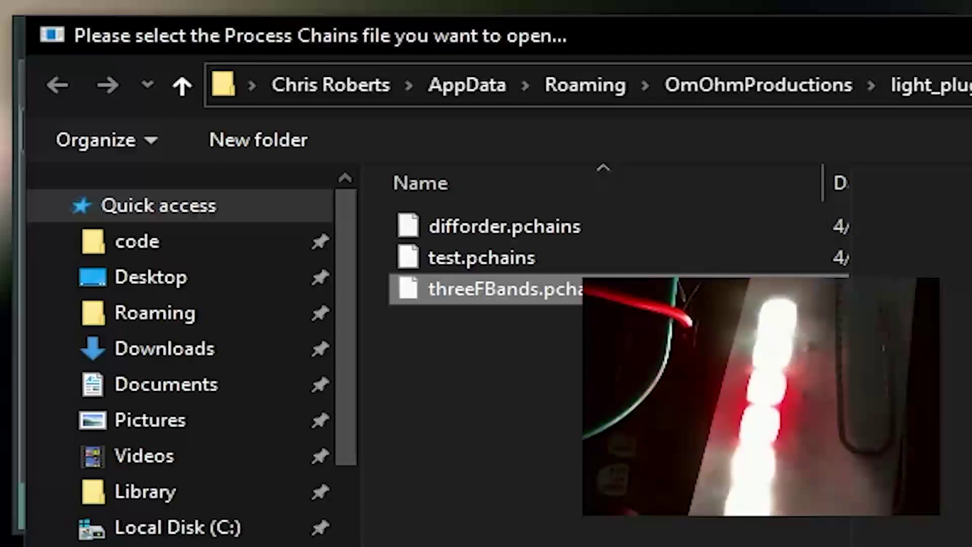
{"action": "key", "text": "Return"}
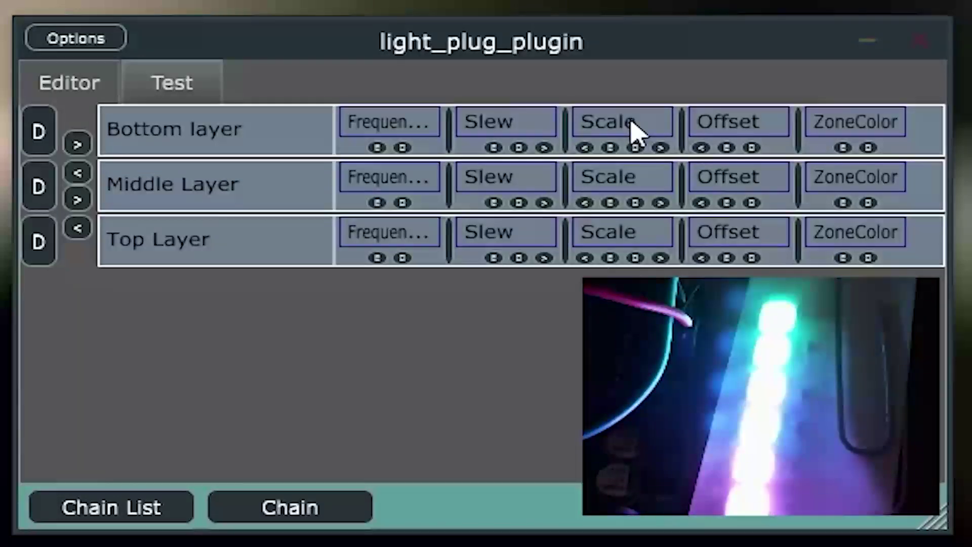
- Examine the scale amount of the Scale process in the Bottom, Middle and Top Layer chains
{"action": "left_click", "coordinate": [610, 148]}
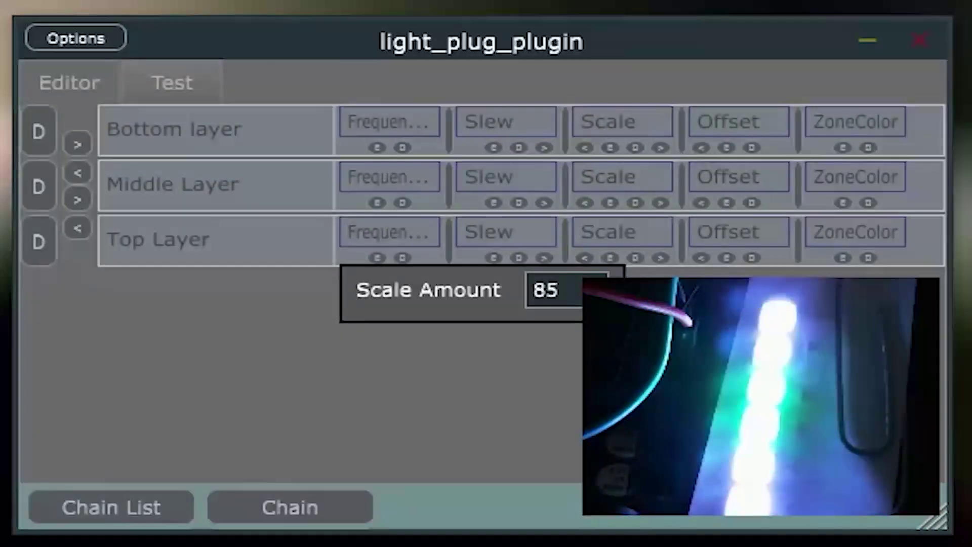
{"action": "left_click", "coordinate": [634, 266]}
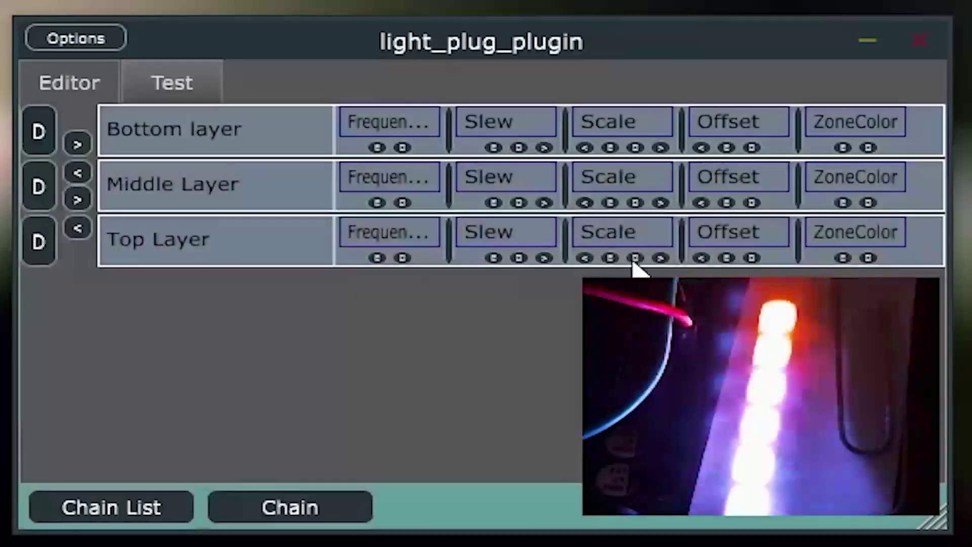
{"action": "left_click", "coordinate": [611, 202]}
{"action": "left_click", "coordinate": [630, 263]}
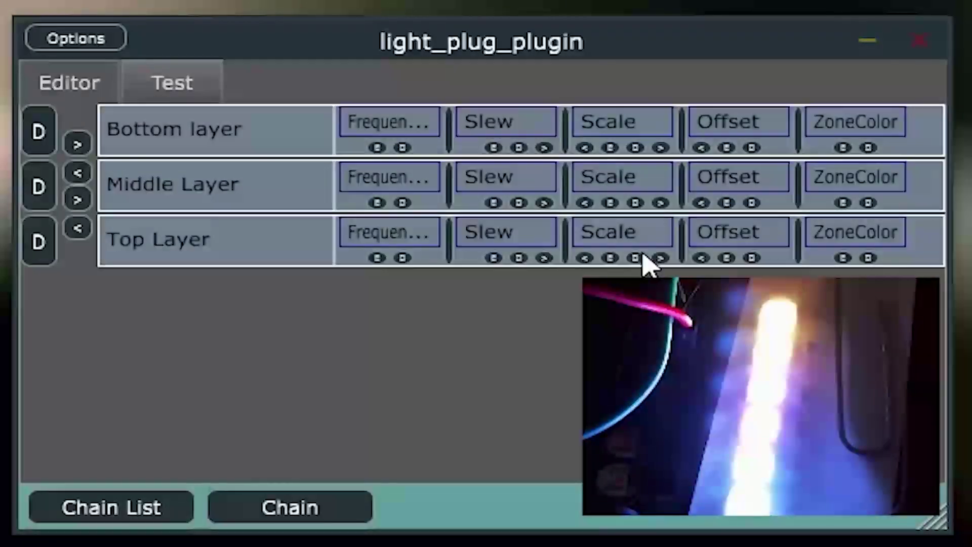
{"action": "left_click", "coordinate": [612, 258]}
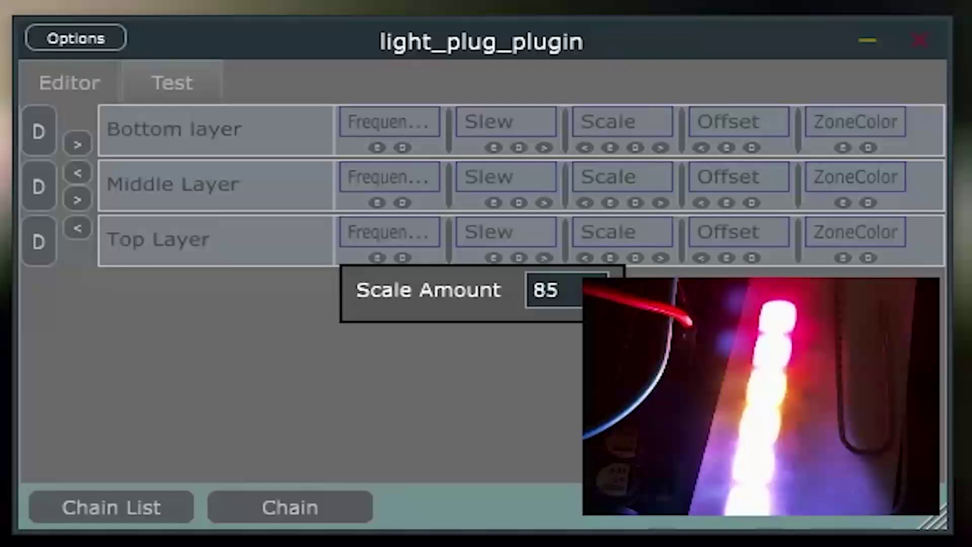
{"action": "left_click", "coordinate": [620, 266]}
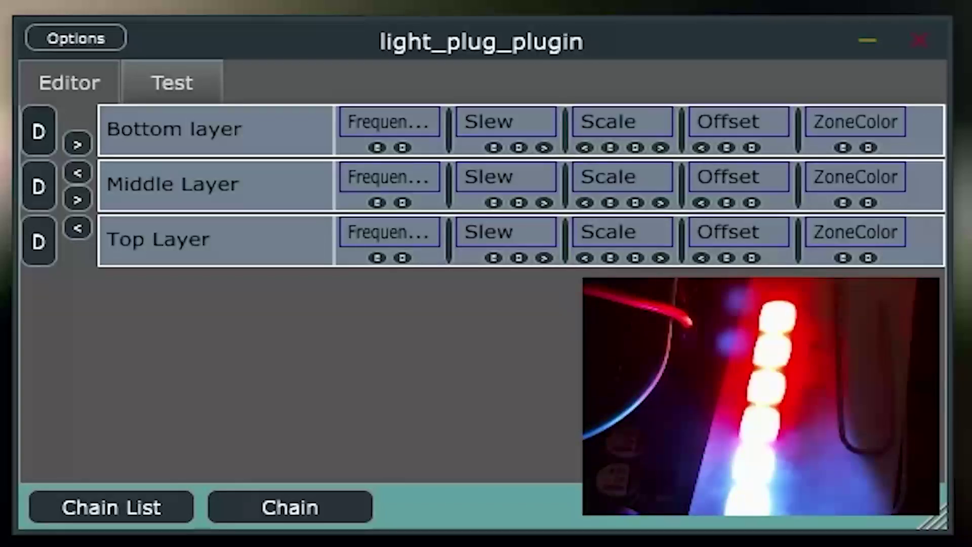
- Examine the offset amount of the Offset process in the Bottom, Middle and Top Layer chains
{"action": "left_click", "coordinate": [727, 147]}
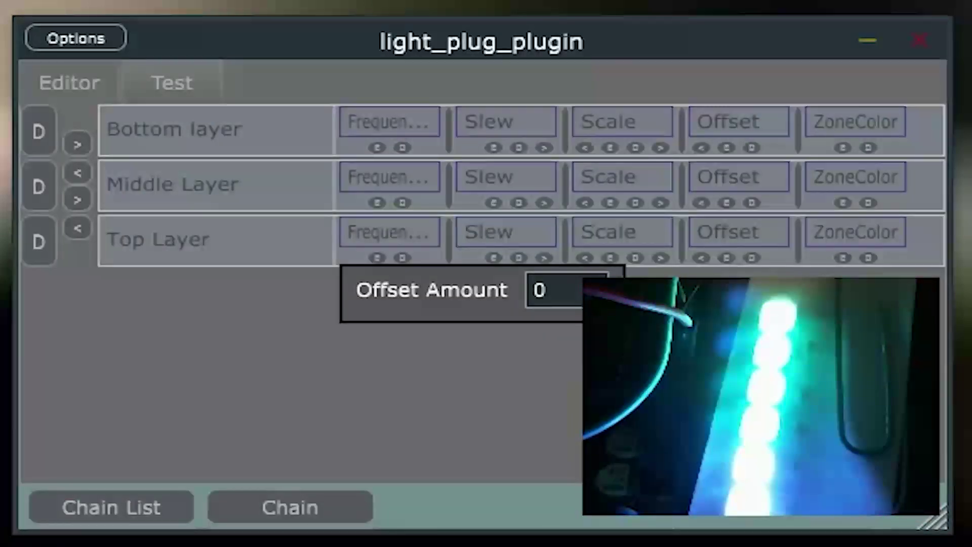
{"action": "left_click", "coordinate": [748, 252]}
{"action": "left_click", "coordinate": [729, 202]}
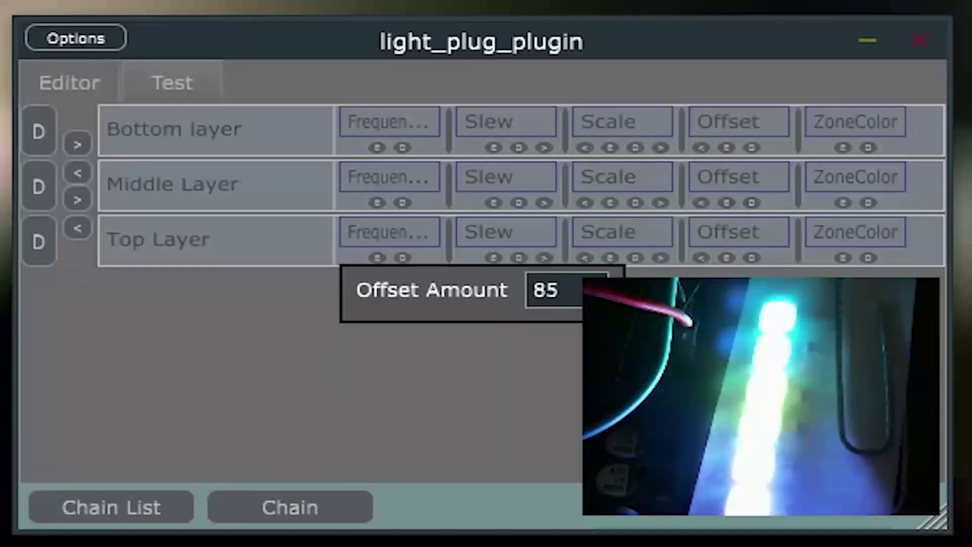
{"action": "left_click", "coordinate": [728, 259]}
{"action": "left_click", "coordinate": [727, 258]}
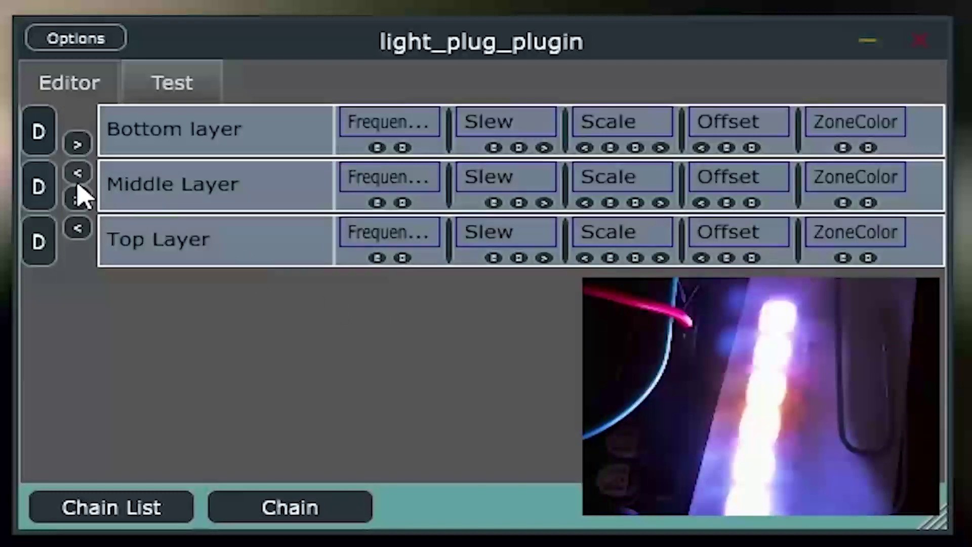
- Try reordering the chain list by moving the Bottom layer chain below the Middle and Top Layer chains and back to first place
{"action": "left_click", "coordinate": [79, 144]}
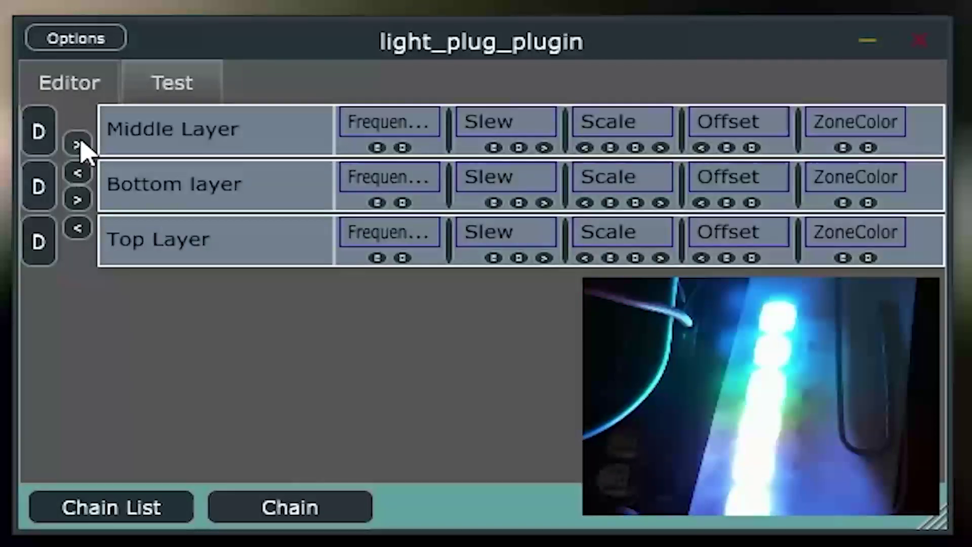
{"action": "left_click", "coordinate": [78, 201]}
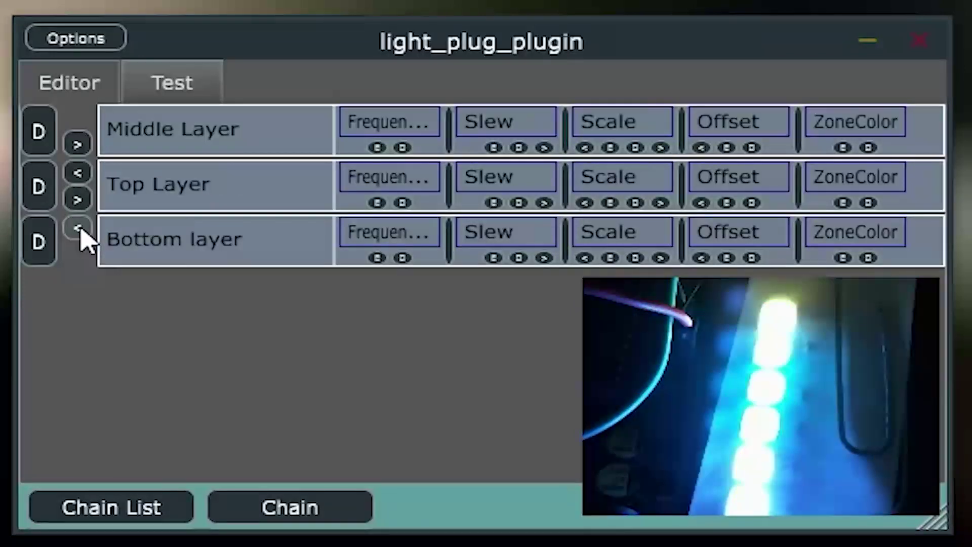
{"action": "left_click", "coordinate": [80, 230]}
{"action": "left_click", "coordinate": [77, 175]}
{"action": "left_click", "coordinate": [79, 146]}
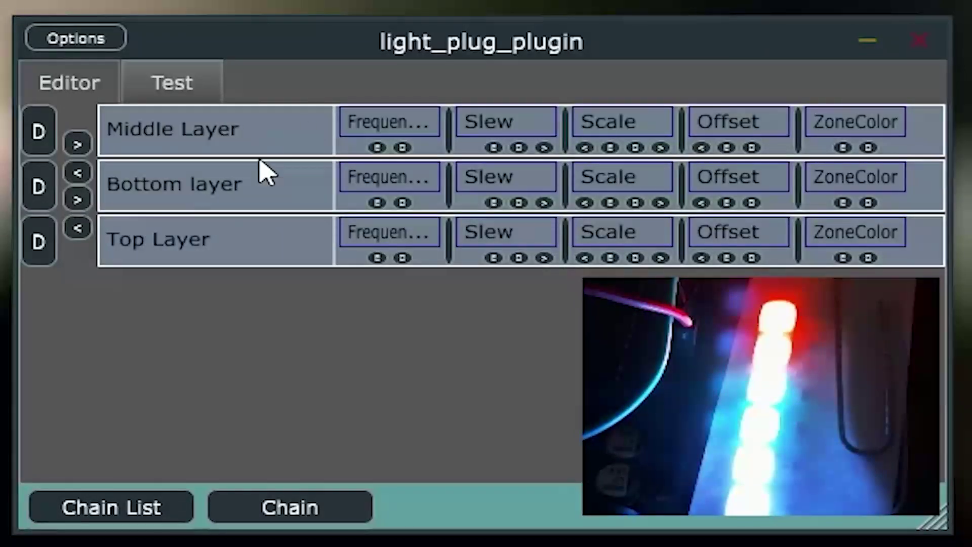
{"action": "left_click", "coordinate": [76, 171]}
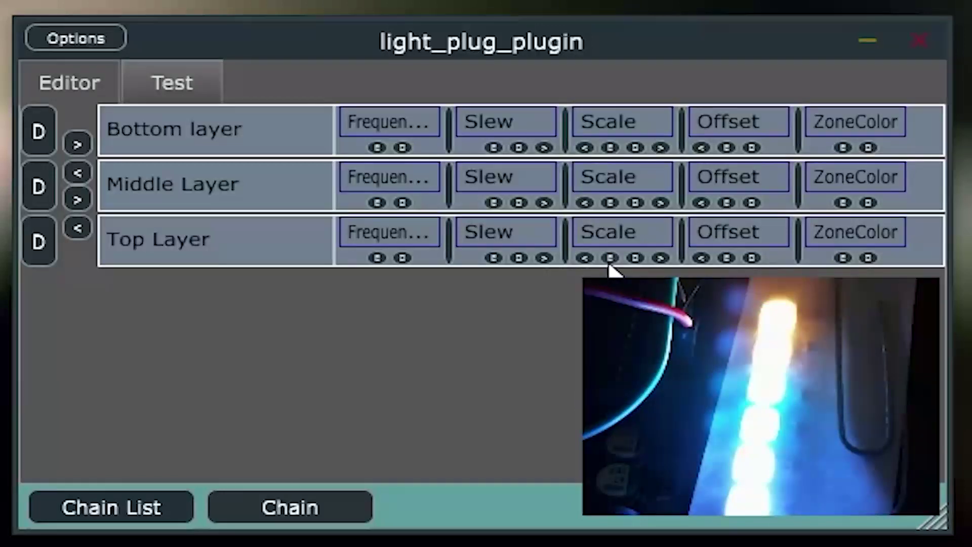
- Place Offset ahead of Scale in the Top Layer chain, trying it ahead of Slew as well and restoring Slew to its place
{"action": "left_click", "coordinate": [702, 258]}
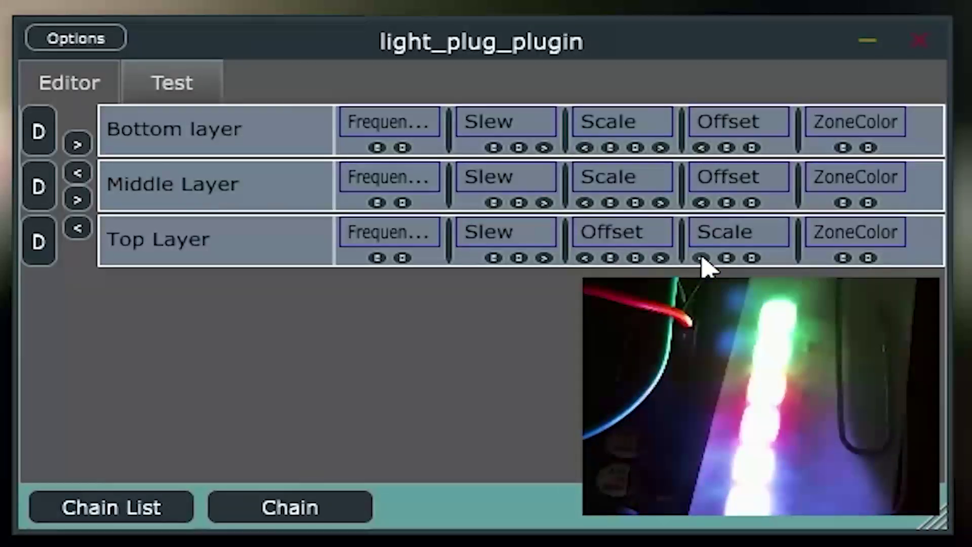
{"action": "left_click", "coordinate": [586, 258]}
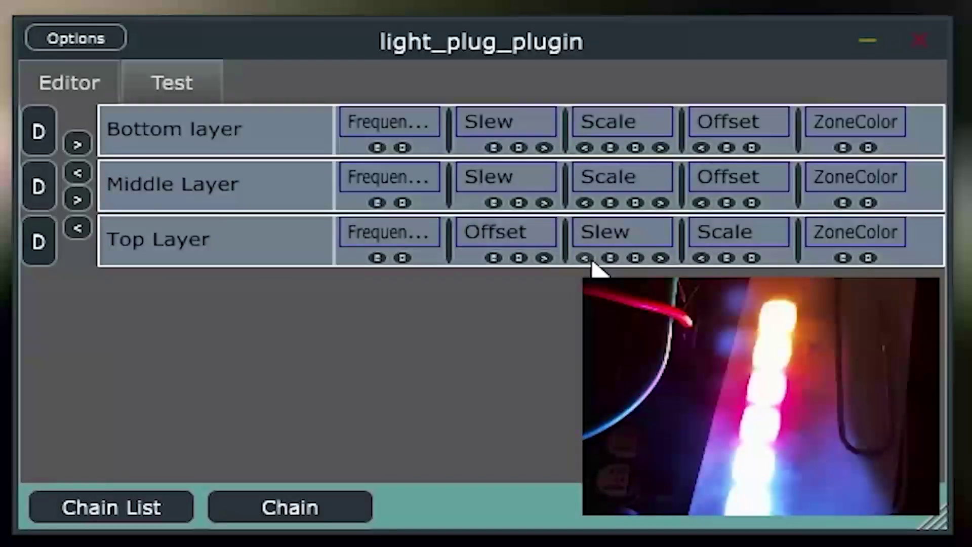
{"action": "left_click", "coordinate": [544, 258]}
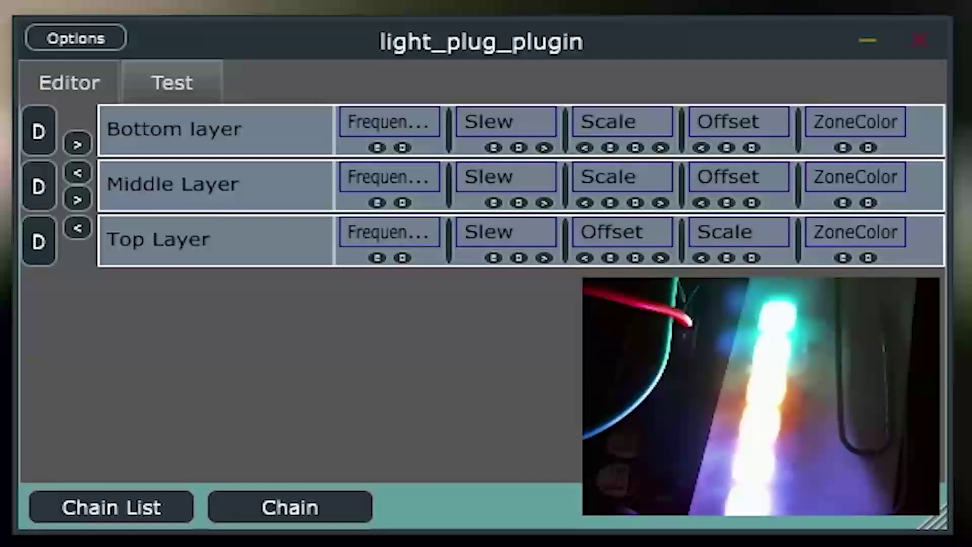
- Delete the Slew process from the Top, Middle and Bottom layer chains
{"action": "left_click", "coordinate": [519, 258]}
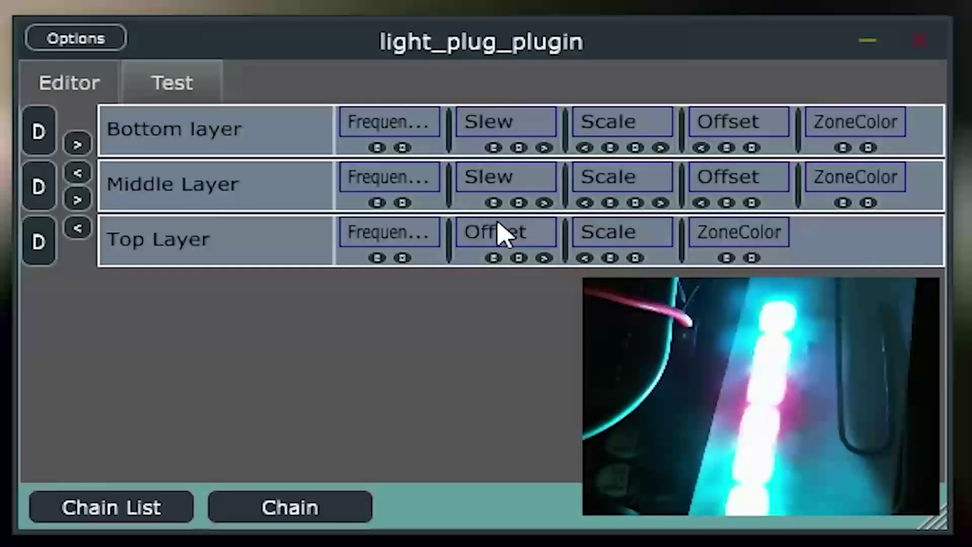
{"action": "left_click", "coordinate": [518, 203]}
{"action": "left_click", "coordinate": [518, 148]}
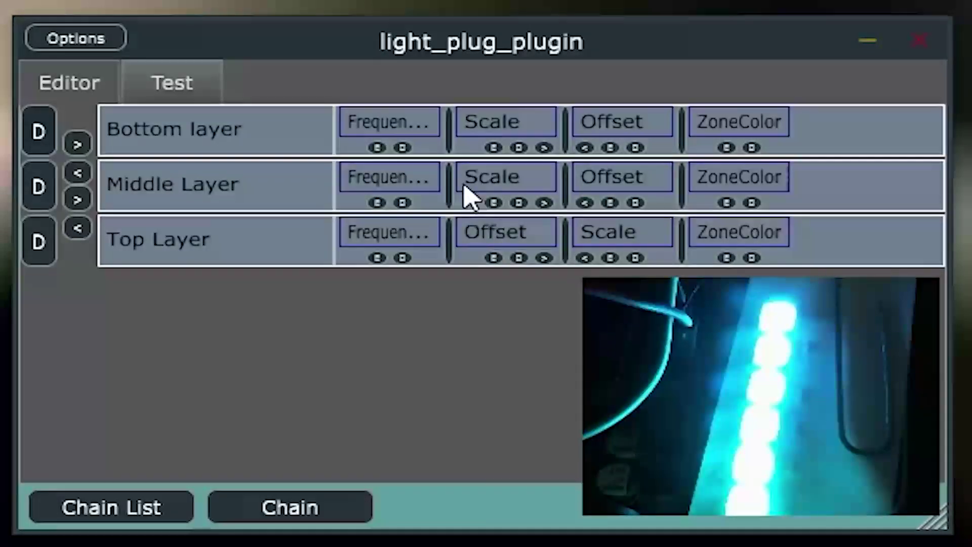
- Insert a Slew process directly after the Frequency process in the Bottom, Middle and Top Layer chains
{"action": "left_click", "coordinate": [450, 142]}
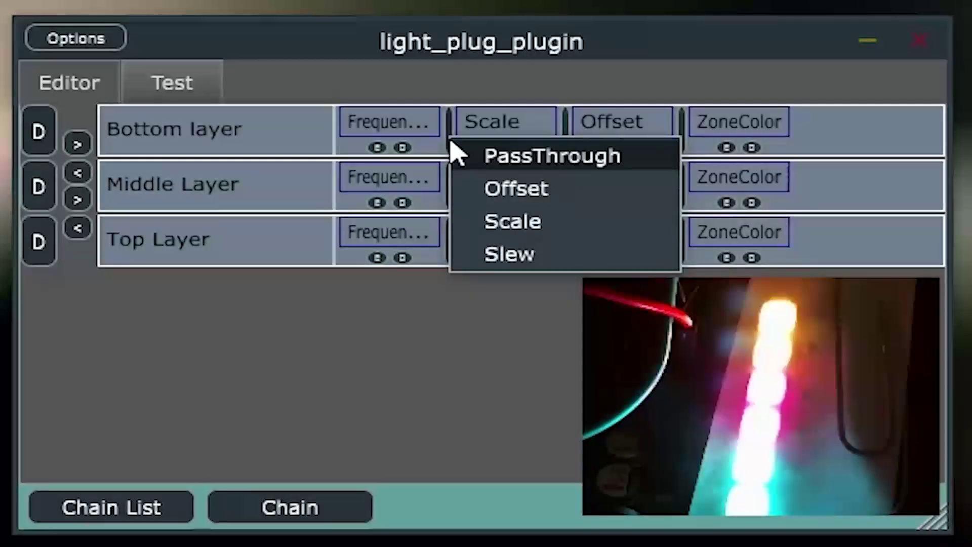
{"action": "left_click", "coordinate": [523, 264]}
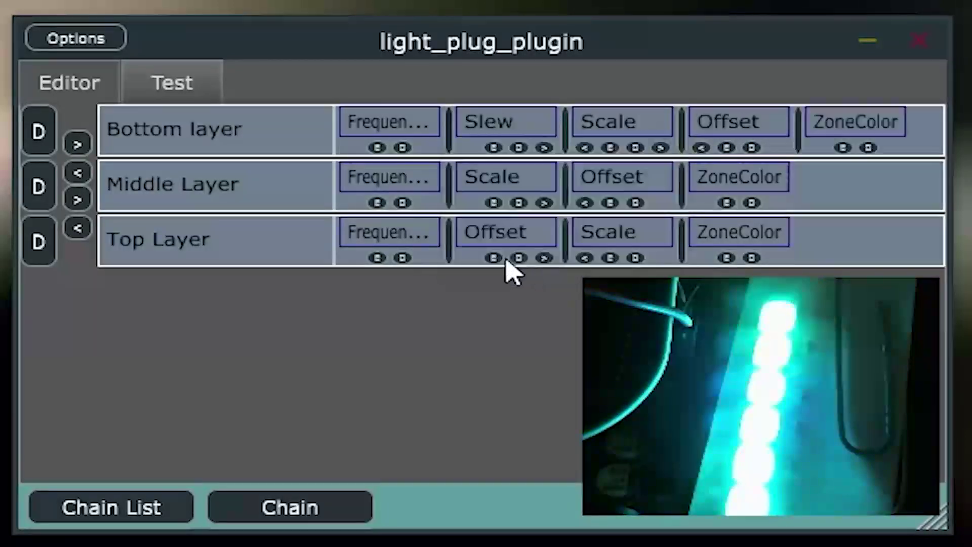
{"action": "left_click", "coordinate": [452, 191]}
{"action": "left_click", "coordinate": [493, 299]}
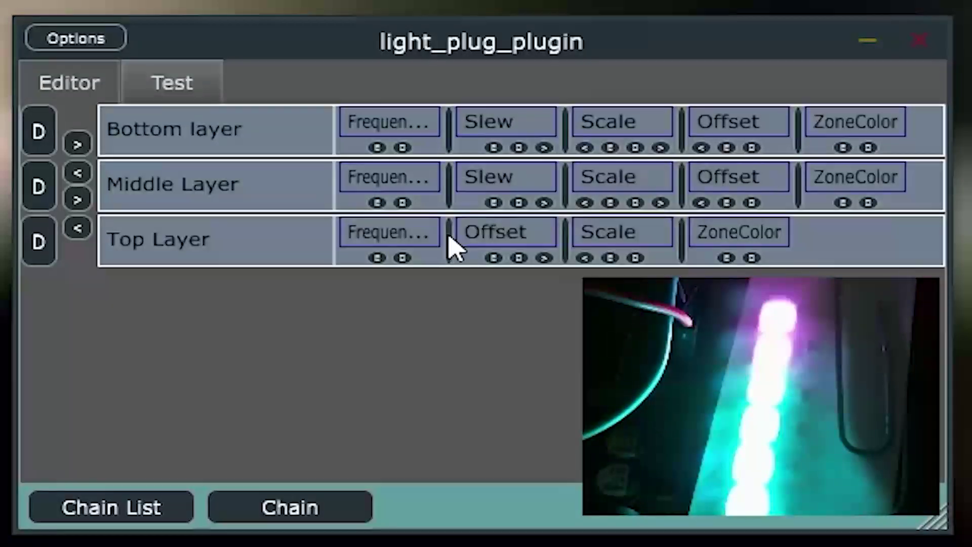
{"action": "left_click", "coordinate": [451, 243]}
{"action": "left_click", "coordinate": [494, 360]}
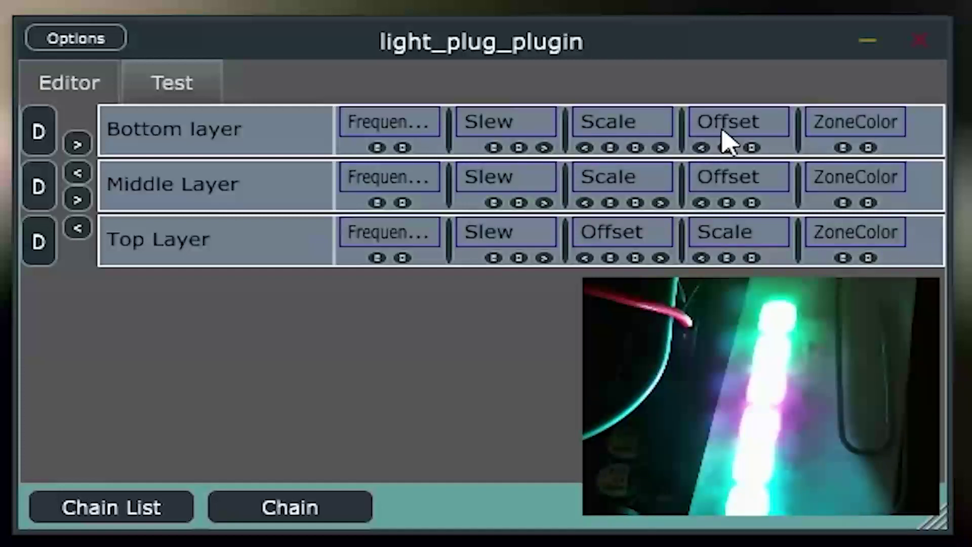
{"action": "left_click", "coordinate": [134, 516]}
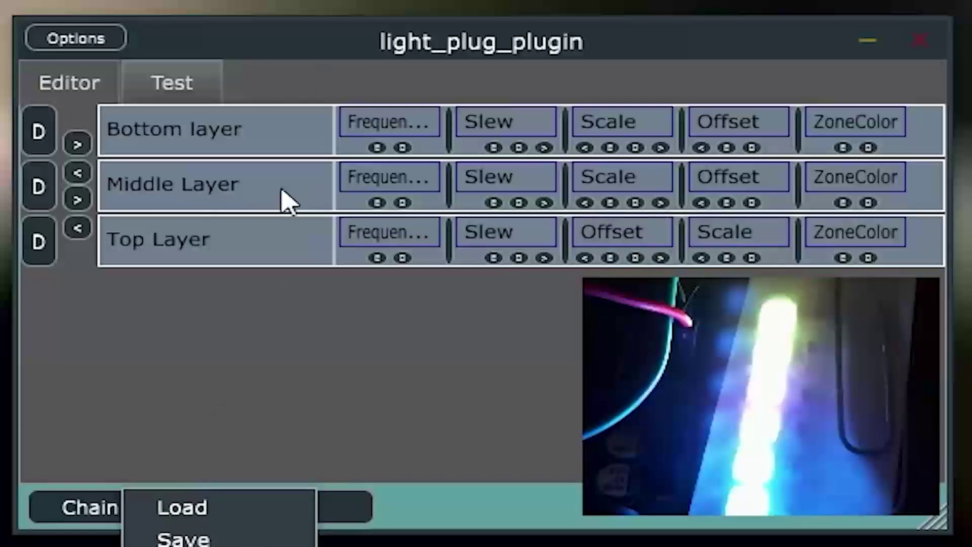
{"action": "left_click", "coordinate": [291, 343]}
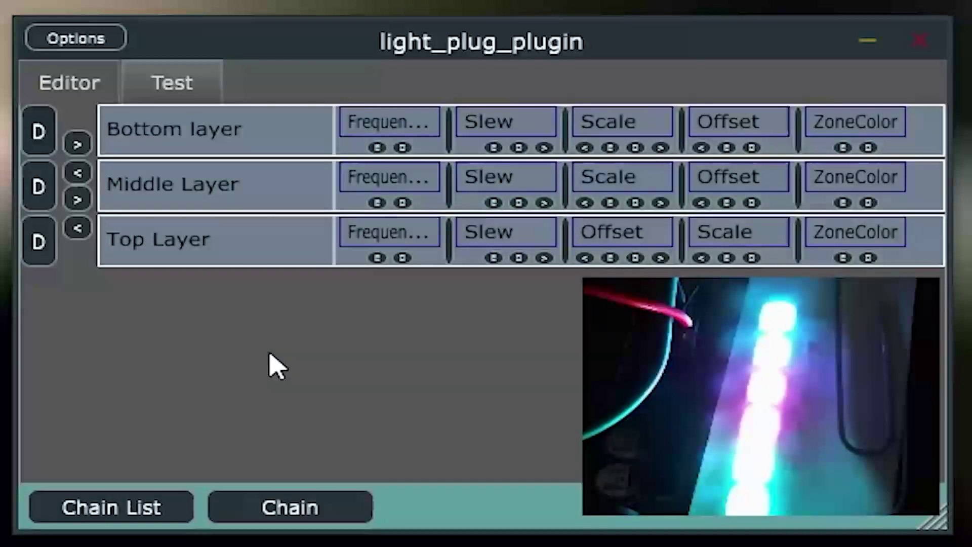